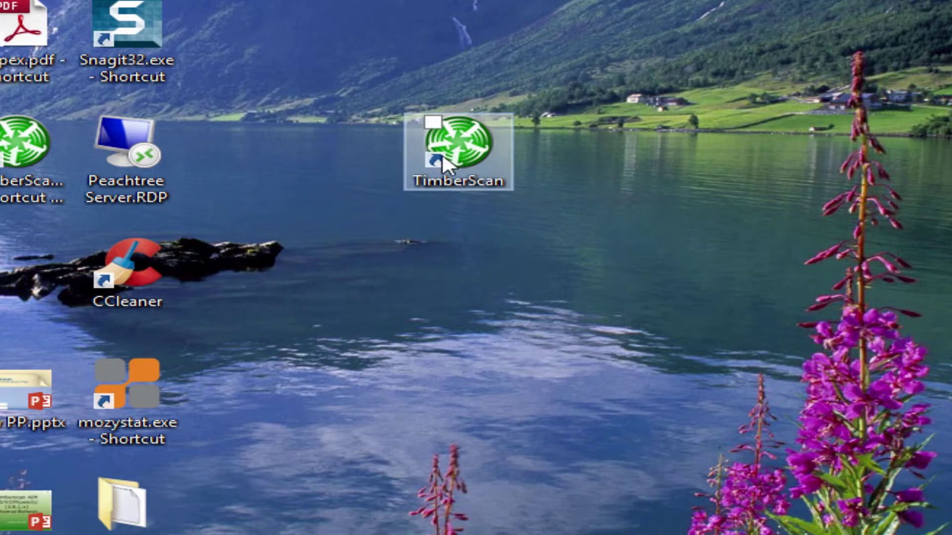
# Step: Launch TimberScan and start acquiring invoice images with File as the image source
pyautogui.doubleClick(439, 187)
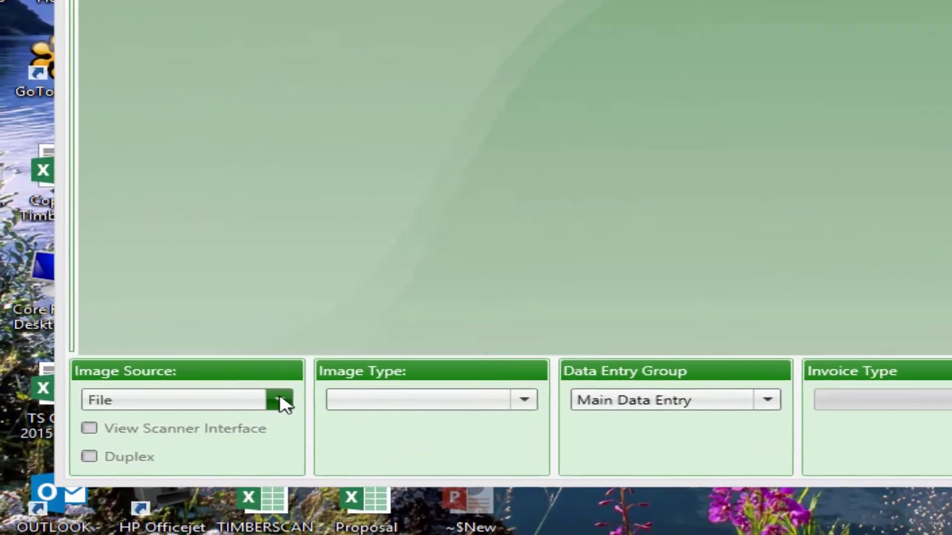
pyautogui.click(182, 469)
pyautogui.click(307, 384)
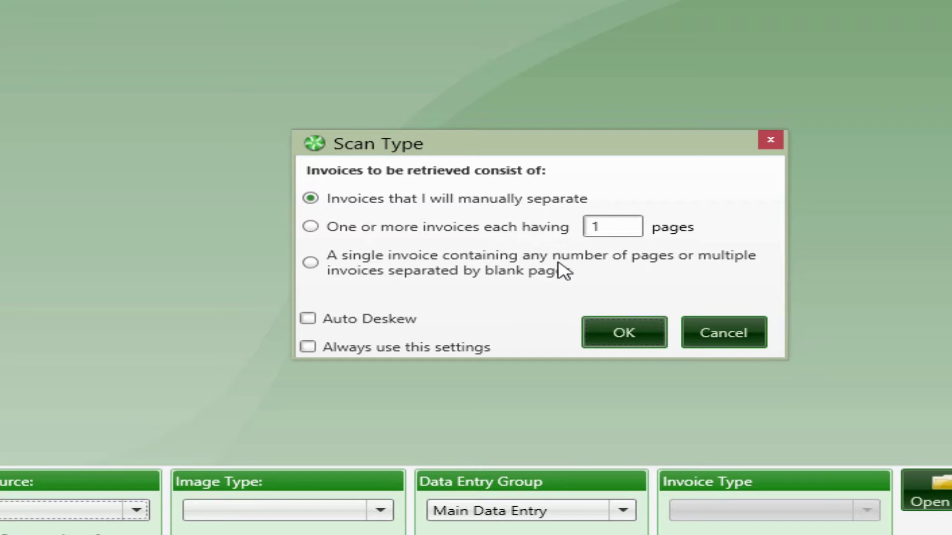
# Step: Separate invoices manually with hole punch removal on, and mark page 2 as a new invoice
pyautogui.click(626, 337)
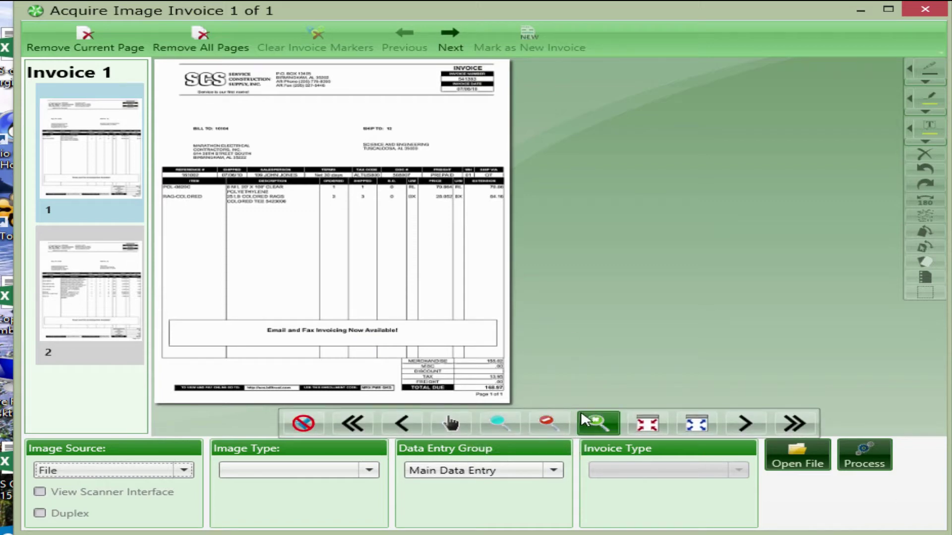
pyautogui.click(596, 424)
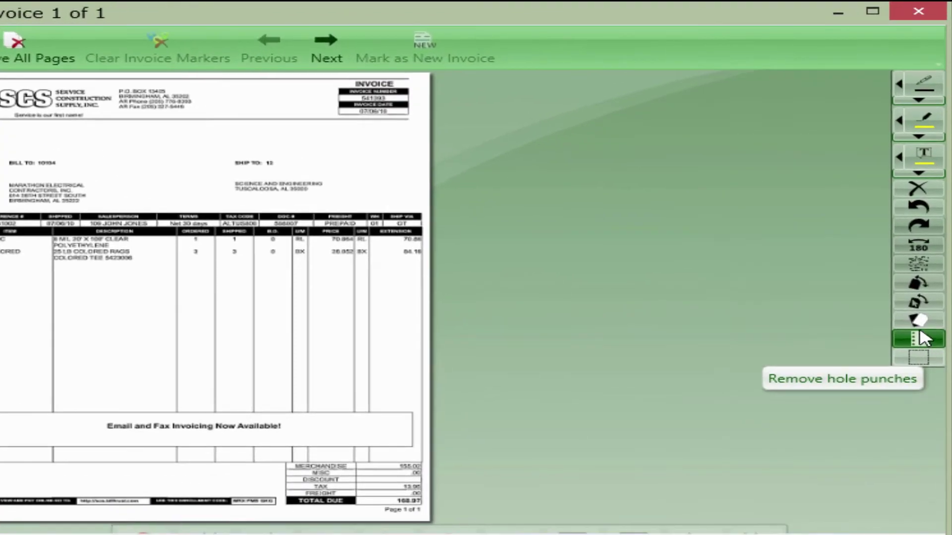
pyautogui.click(917, 303)
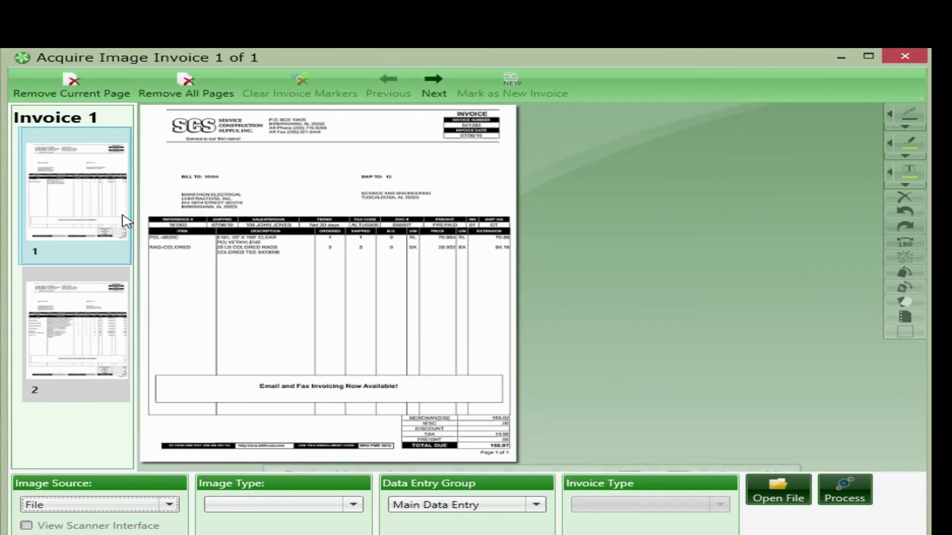
pyautogui.click(94, 317)
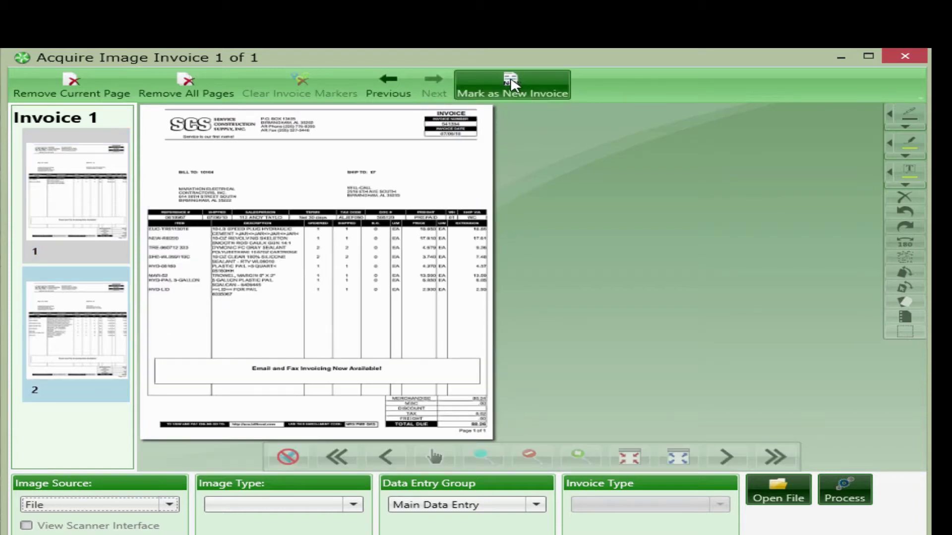
pyautogui.click(511, 86)
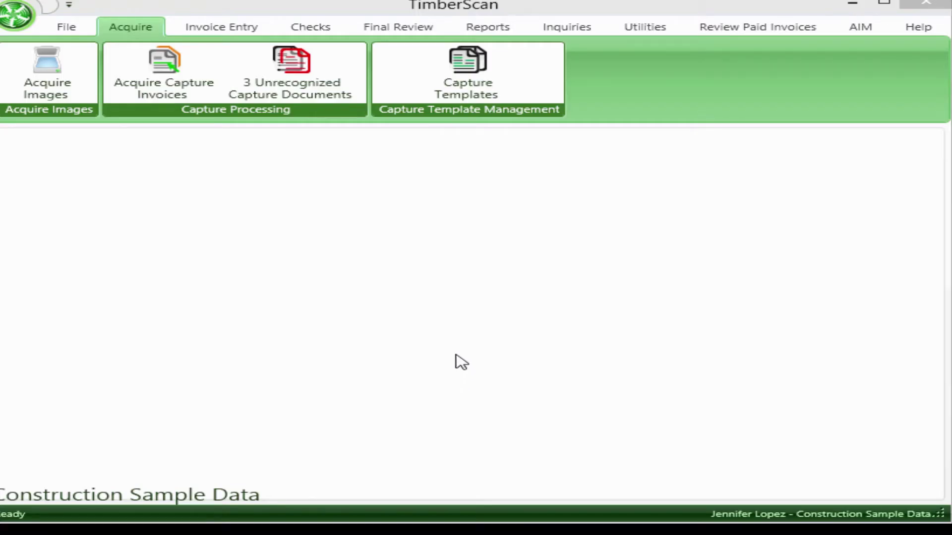
# Step: Open the Home Depot capture template and review its Invoice Date and Balance Due fields
pyautogui.click(466, 85)
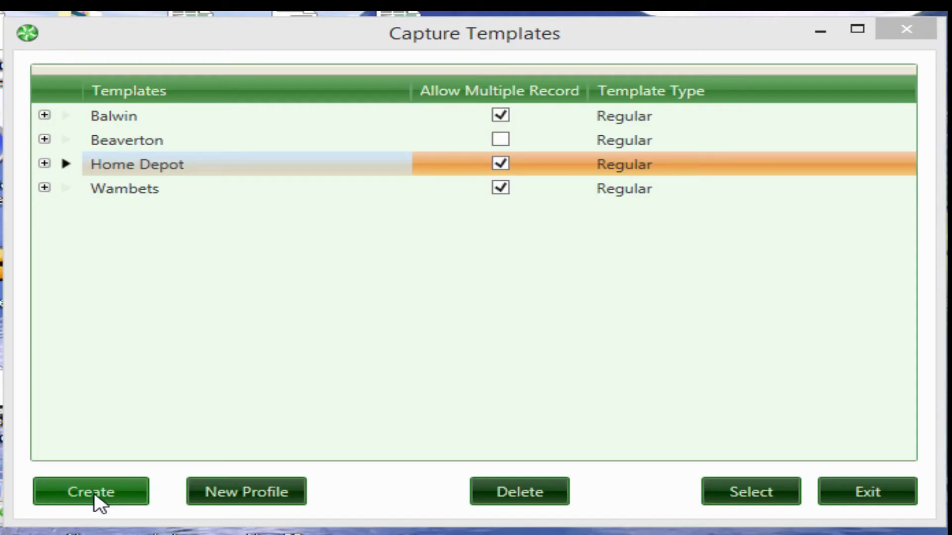
pyautogui.click(94, 493)
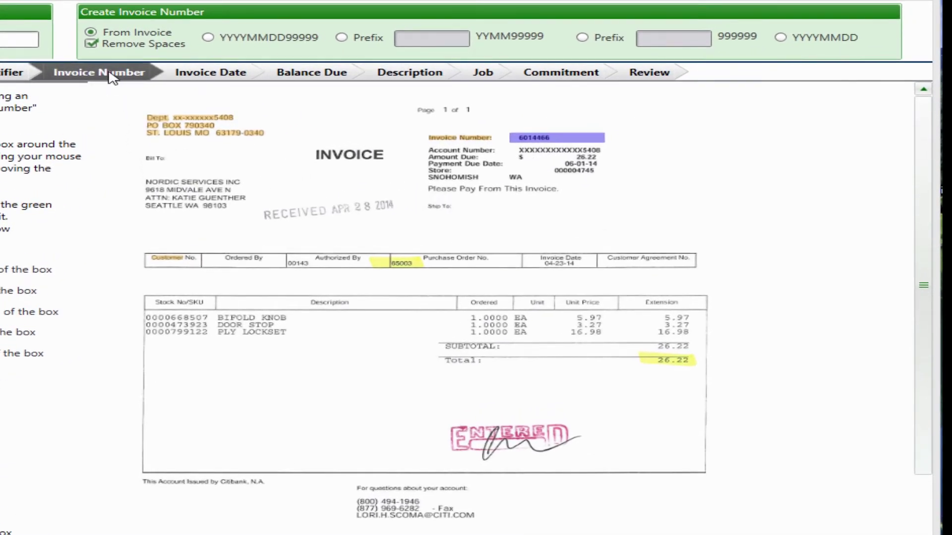
pyautogui.click(210, 73)
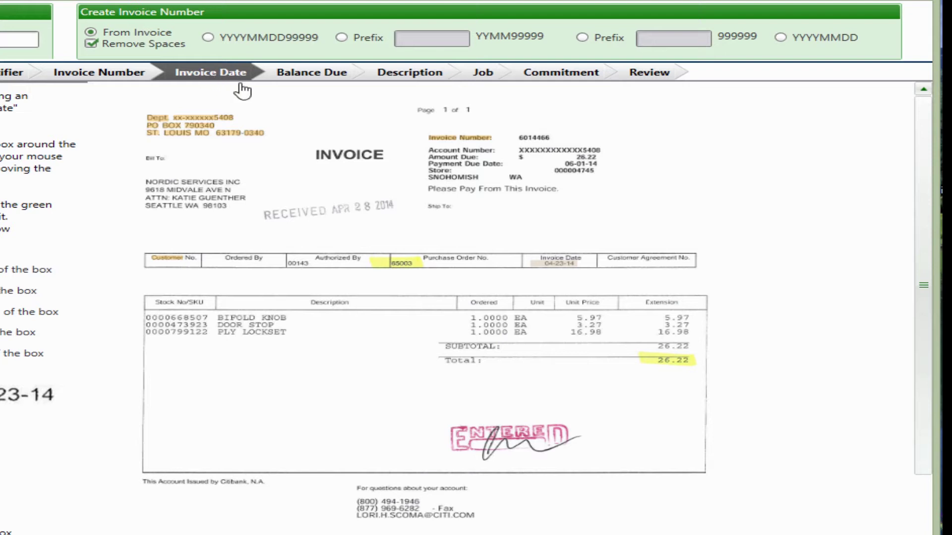
pyautogui.click(312, 78)
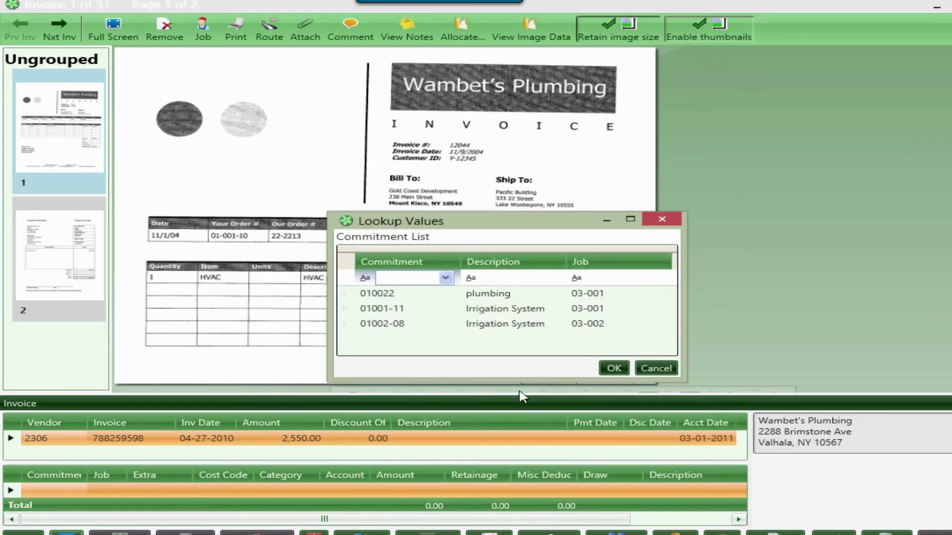
# Step: Choose commitment 01002-08 from the lookup for the Wambet's Plumbing distribution line
pyautogui.click(490, 325)
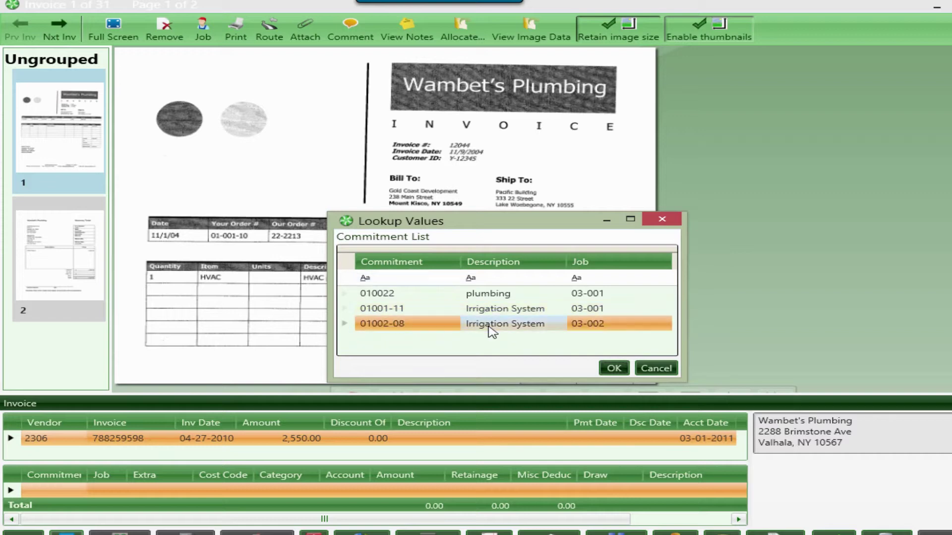
pyautogui.click(615, 369)
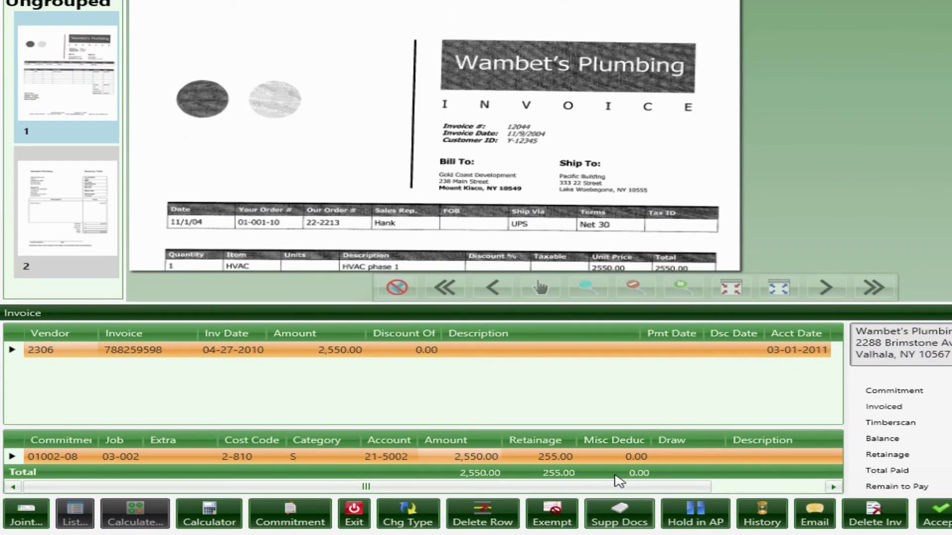
# Step: Attach the vendor's first Receiving Ticket from Supp Docs to the invoice
pyautogui.click(620, 519)
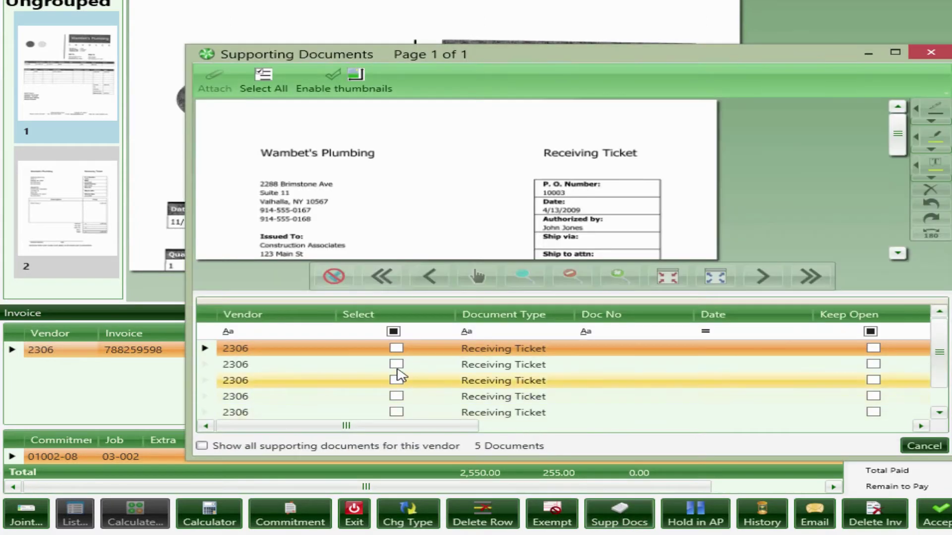
pyautogui.click(397, 349)
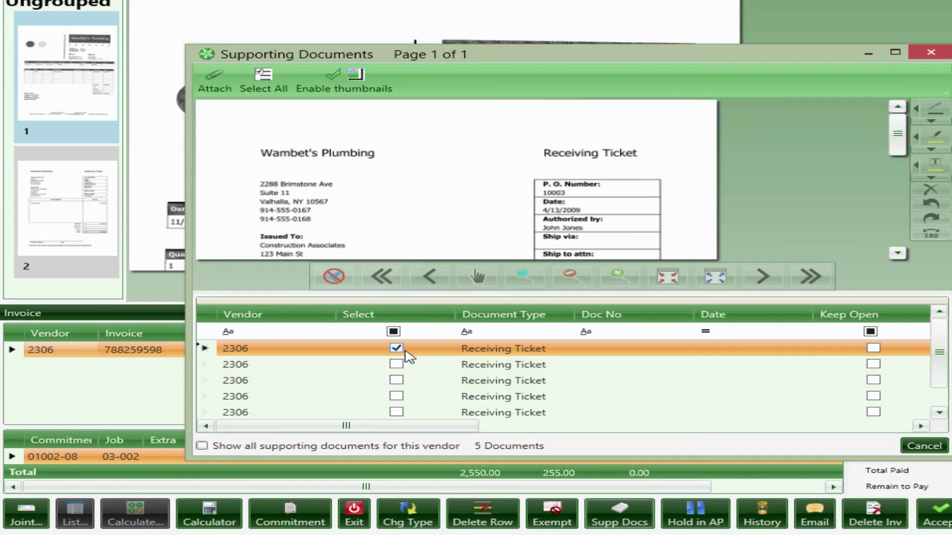
pyautogui.click(218, 88)
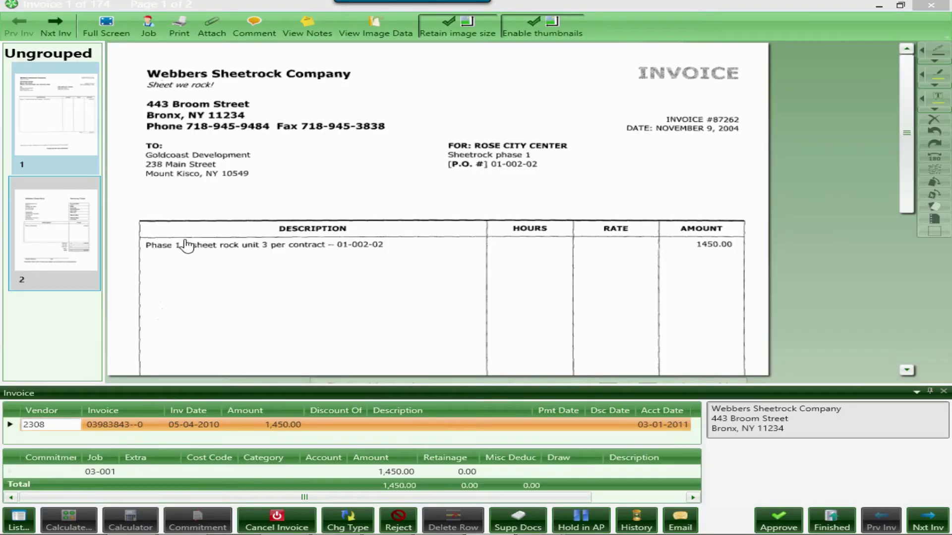
# Step: Code the job 03-001 line to cost code 1-510 Temporary Utilities, category M, account 21-5003
pyautogui.click(34, 230)
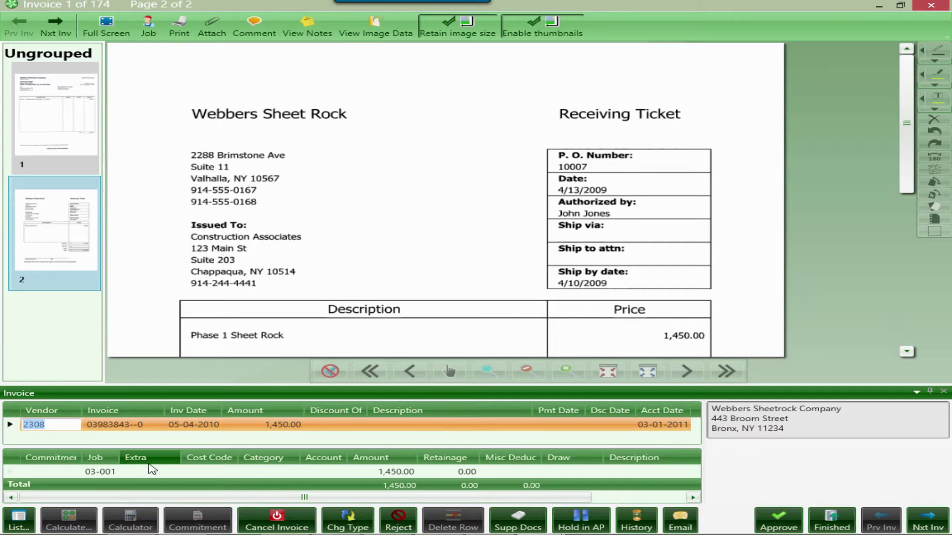
pyautogui.click(152, 470)
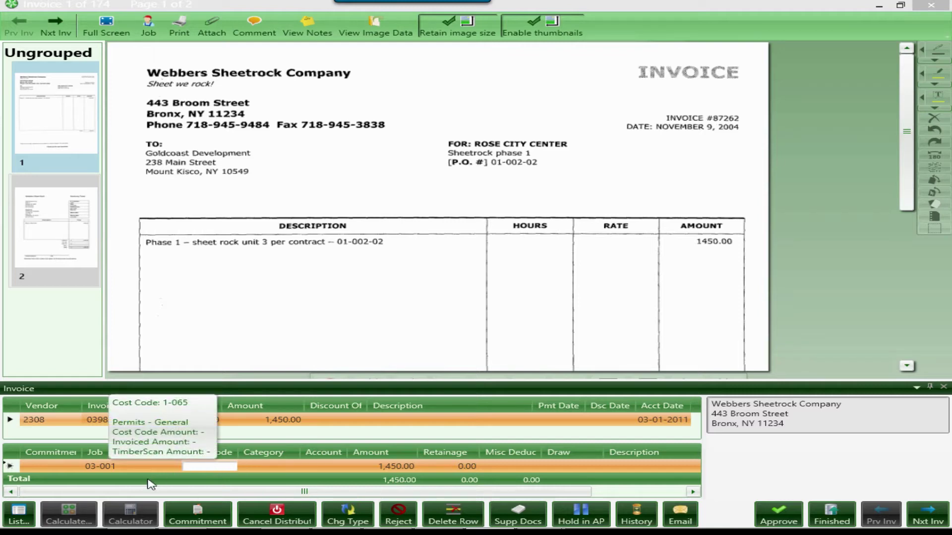
pyautogui.click(15, 516)
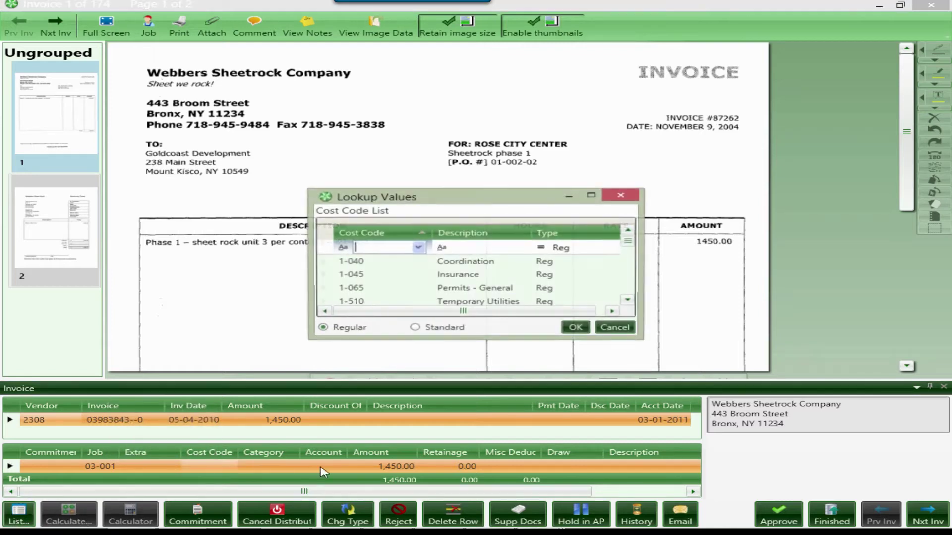
pyautogui.click(452, 301)
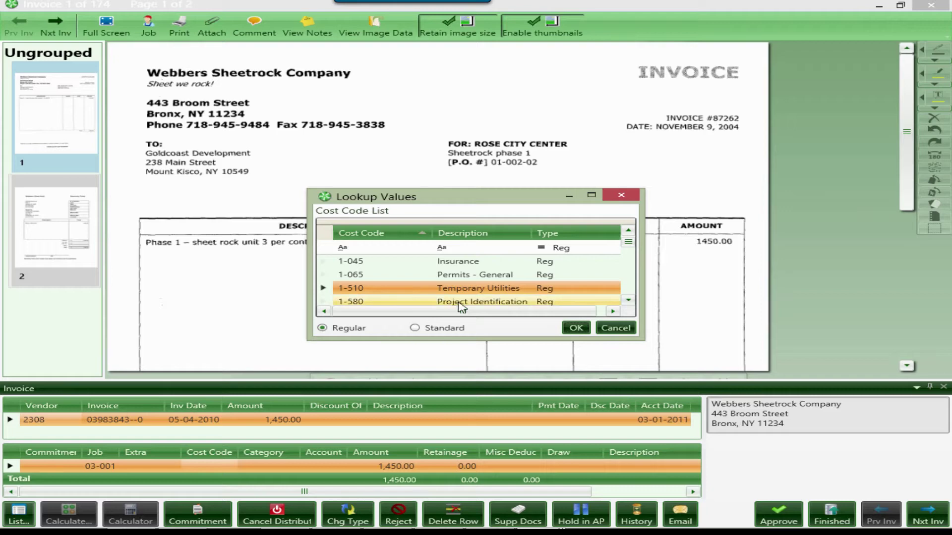
pyautogui.click(575, 328)
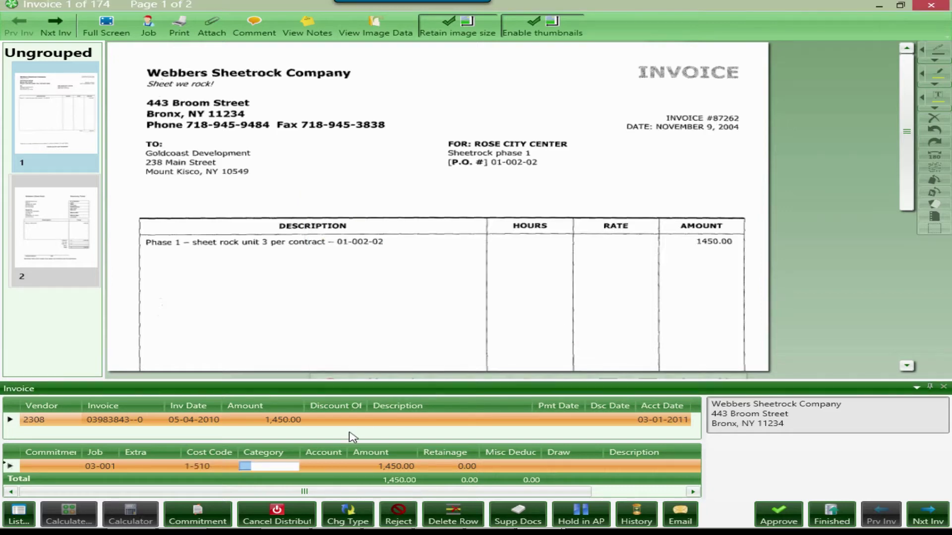
pyautogui.write('M')
pyautogui.press('Tab')
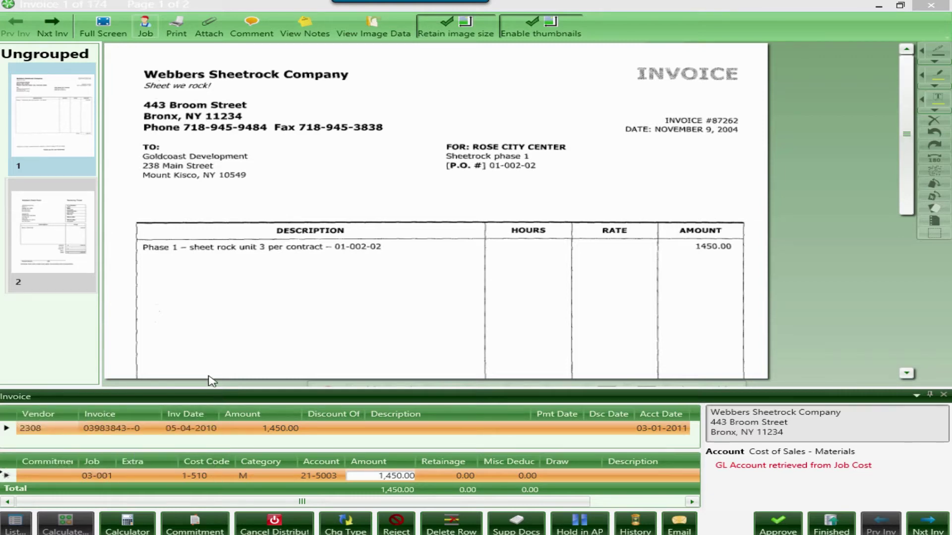
pyautogui.click(149, 31)
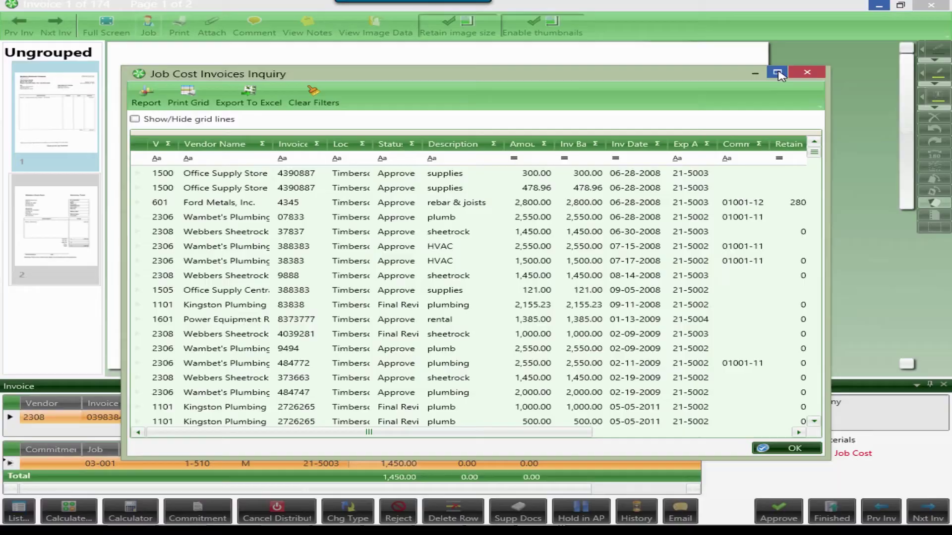
# Step: Maximize the Job Cost Invoices Inquiry and set up a report of its invoices
pyautogui.click(911, 85)
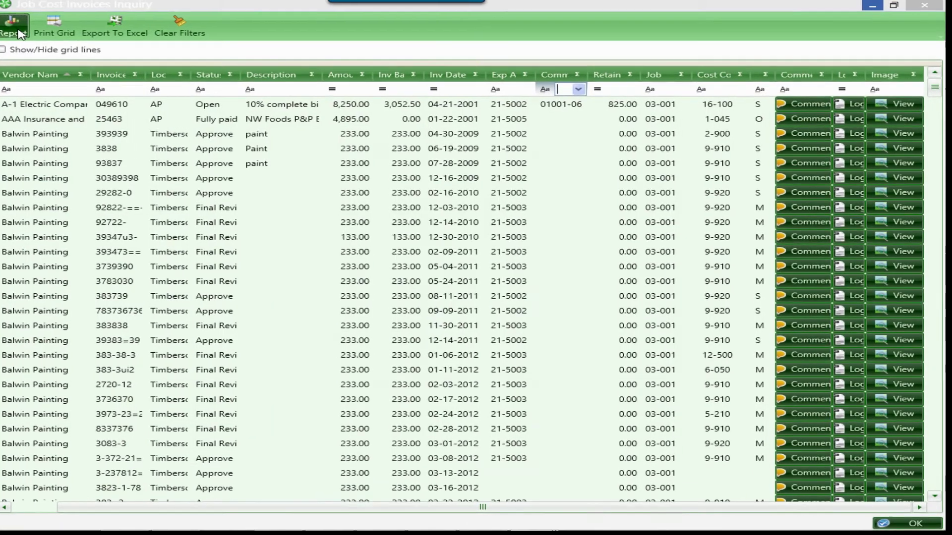
pyautogui.click(26, 33)
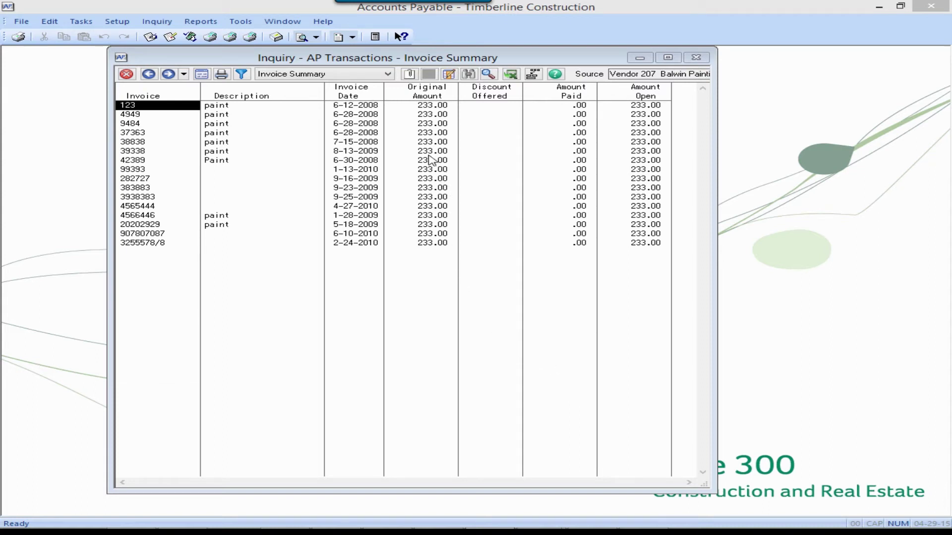
# Step: Open invoice 123's linked .tif image from its File Links attachments
pyautogui.click(410, 76)
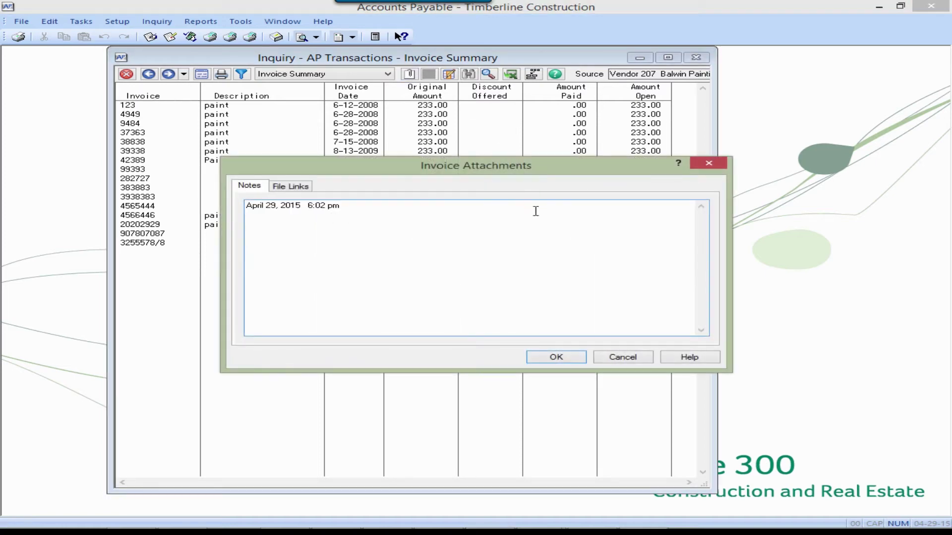
pyautogui.hotkey('ctrl', 'Tab')
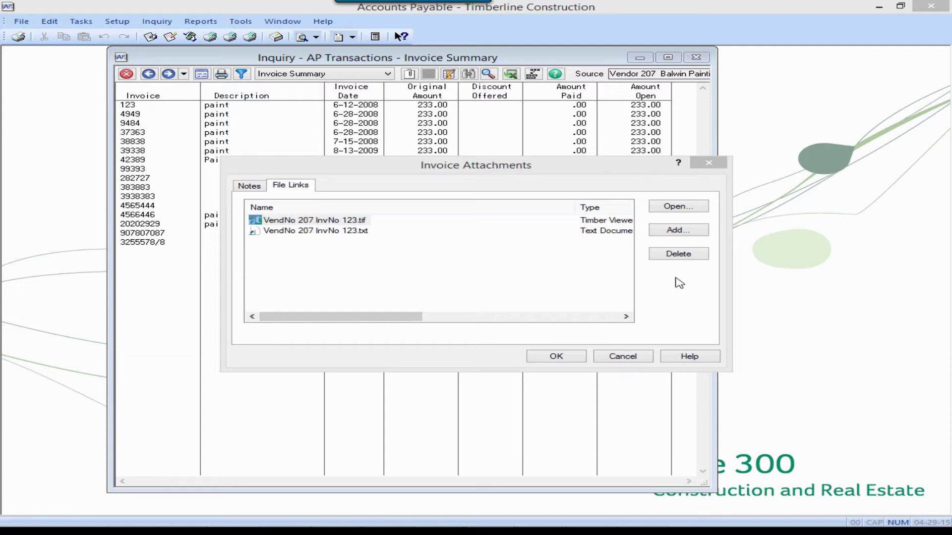
pyautogui.click(680, 209)
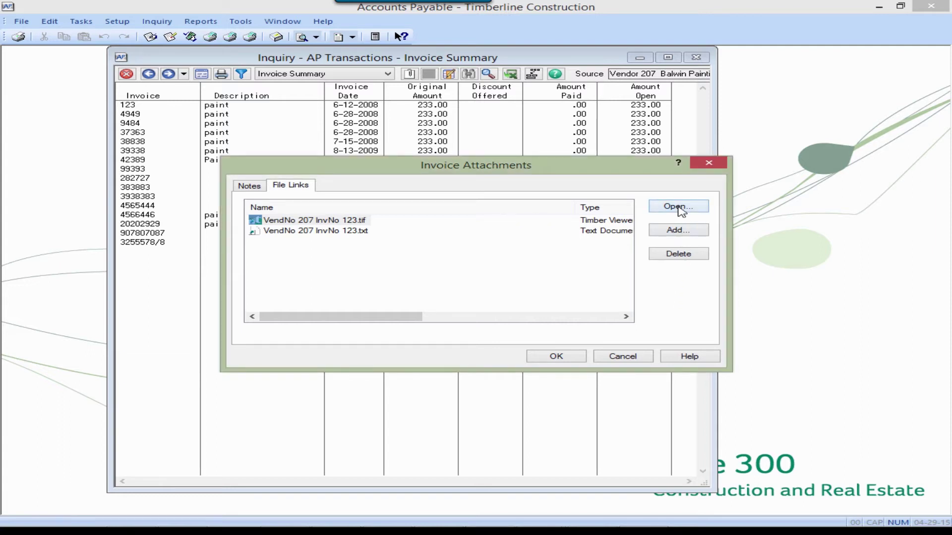
pyautogui.click(679, 207)
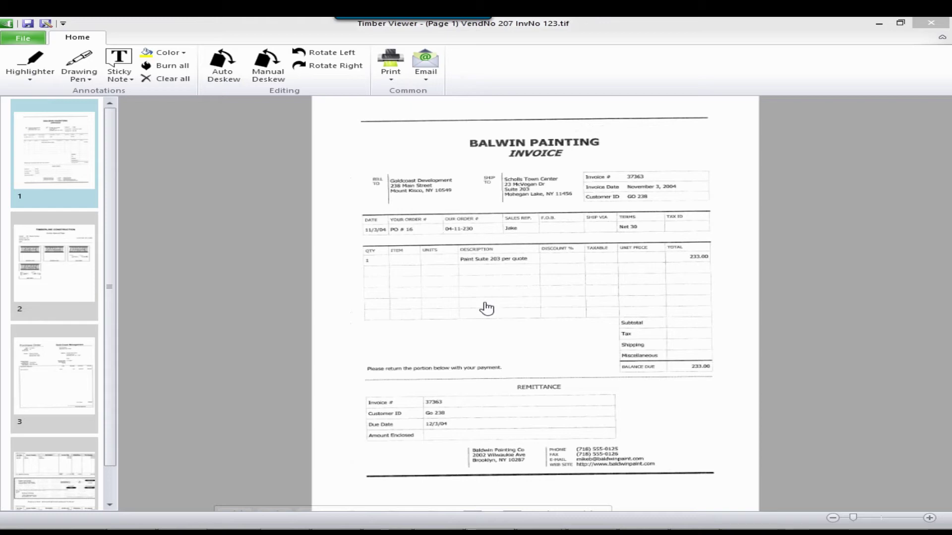
# Step: View pages 2, 3 and 4: the approval page, purchase order and final page
pyautogui.click(47, 283)
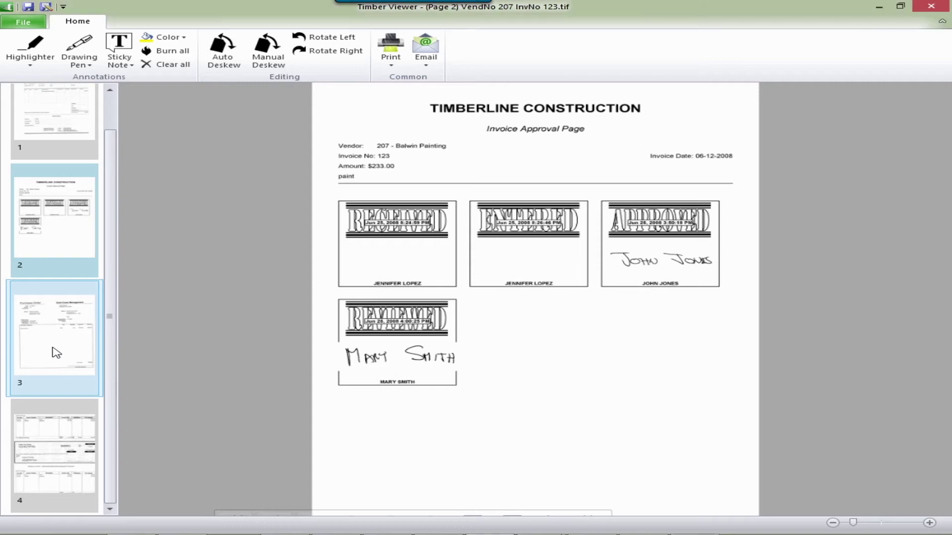
pyautogui.click(57, 352)
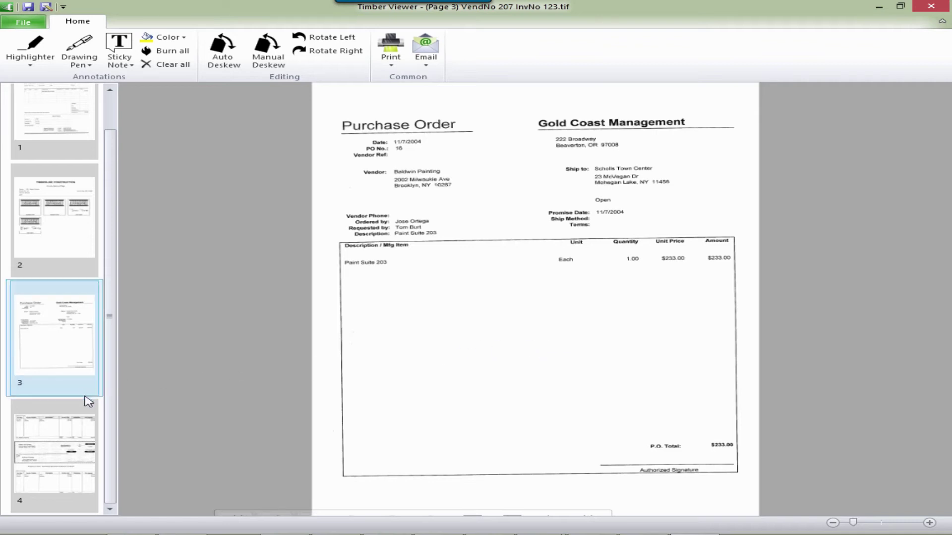
pyautogui.click(79, 459)
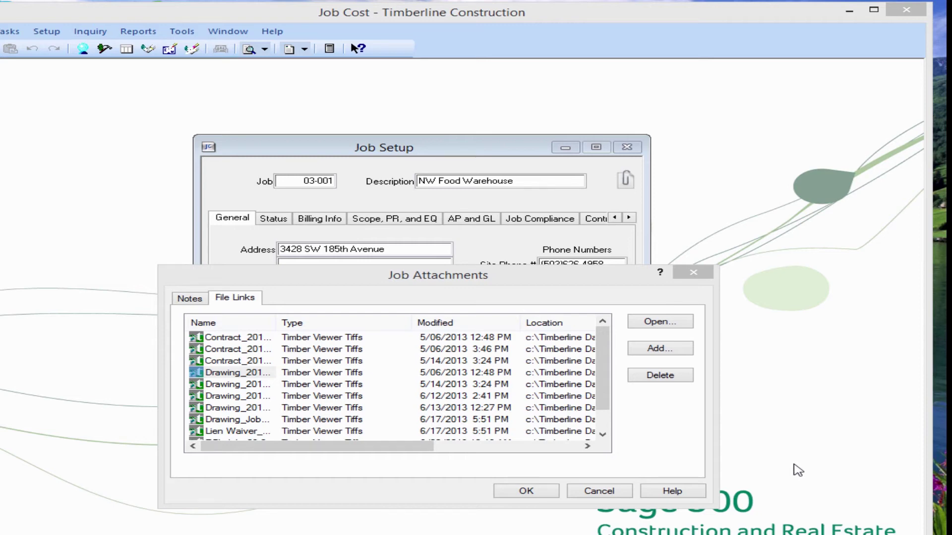
# Step: Open the Drawing file link from job 03-001's attachments to show the floor plan
pyautogui.click(660, 323)
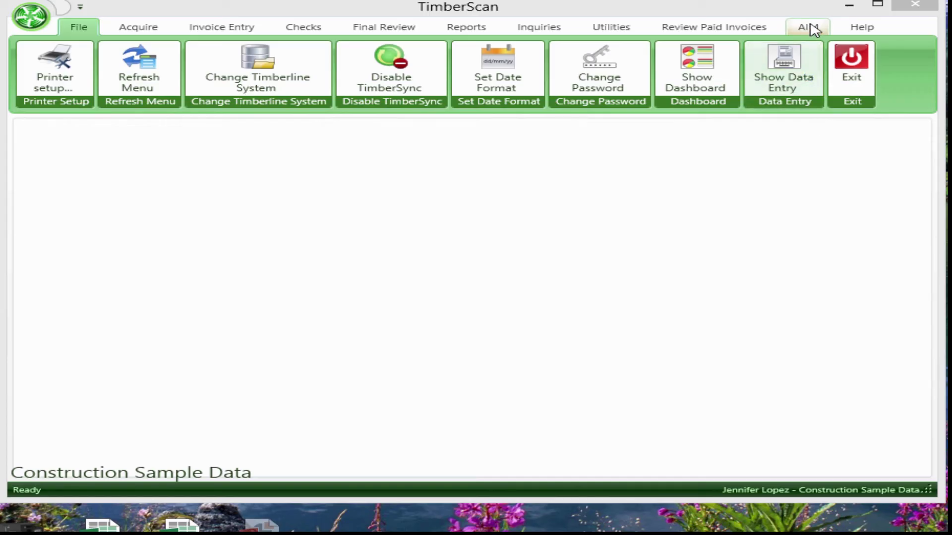
# Step: In AIM Data Entry, index the lease with document category JC and document type Contract
pyautogui.click(808, 27)
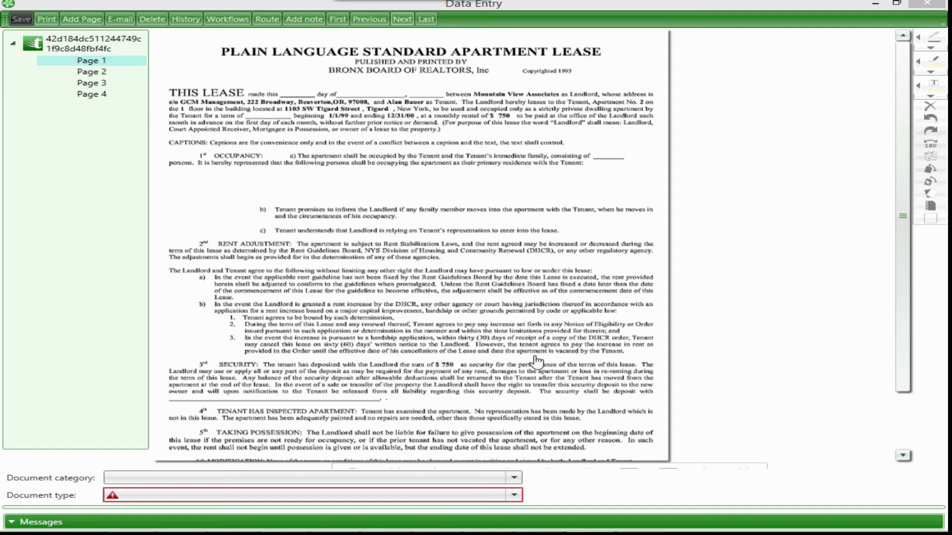
pyautogui.moveTo(521, 446)
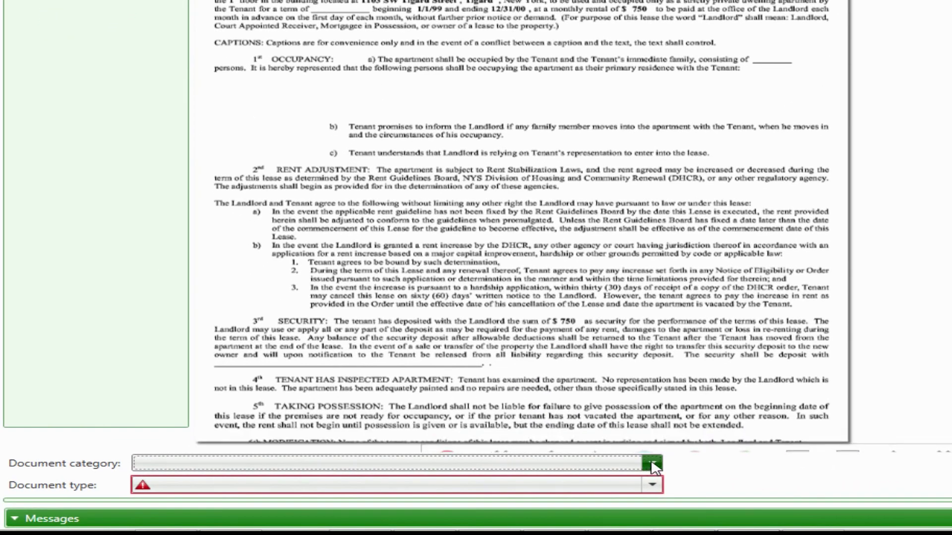
pyautogui.click(653, 465)
pyautogui.moveTo(652, 380)
pyautogui.mouseDown()
pyautogui.moveTo(652, 426)
pyautogui.moveTo(653, 322)
pyautogui.mouseUp()
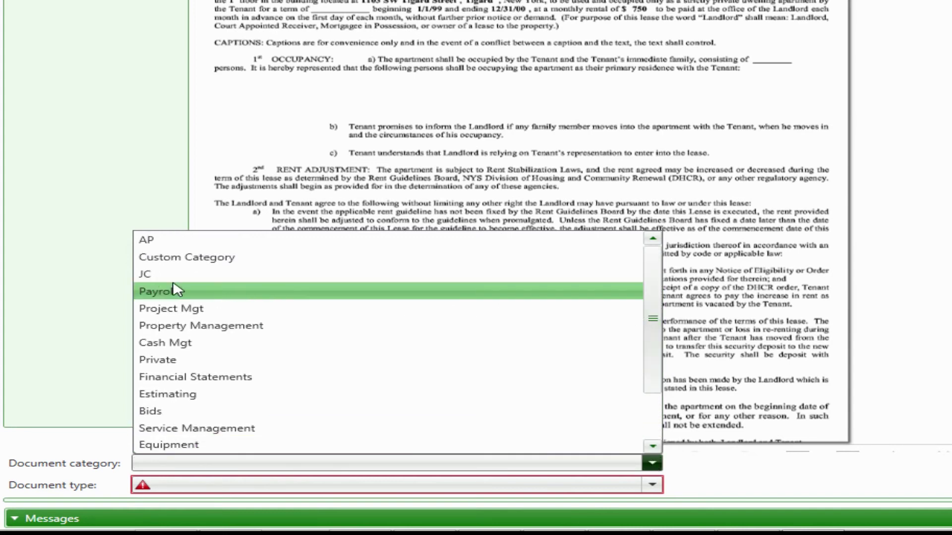
pyautogui.click(146, 275)
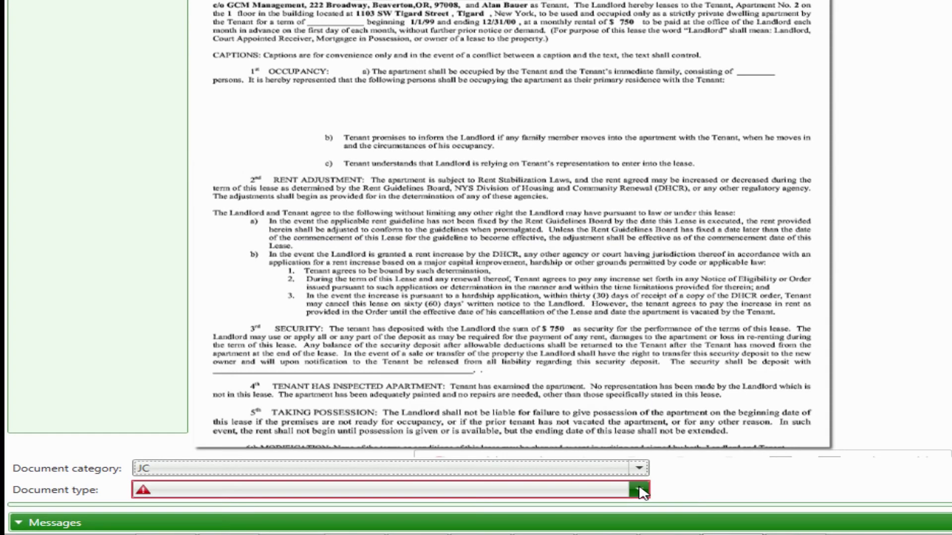
pyautogui.click(639, 491)
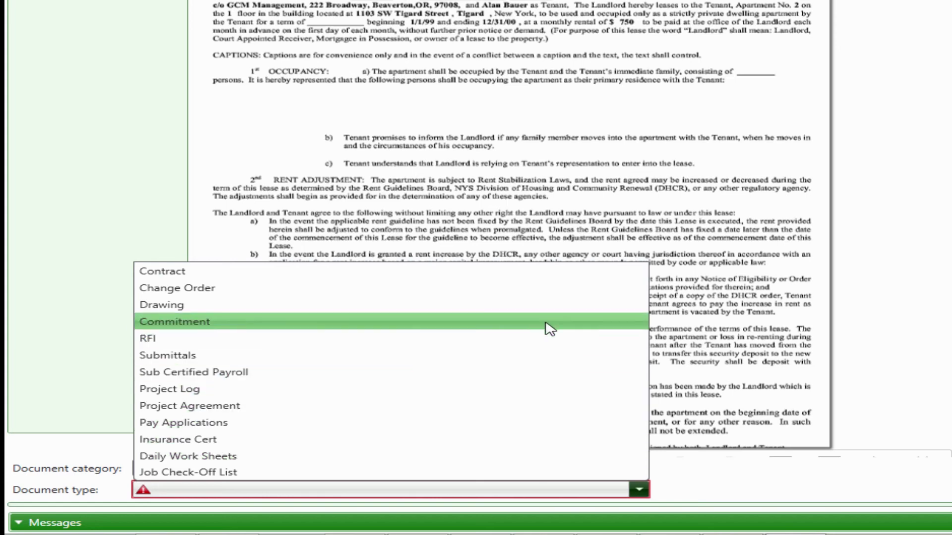
pyautogui.click(547, 326)
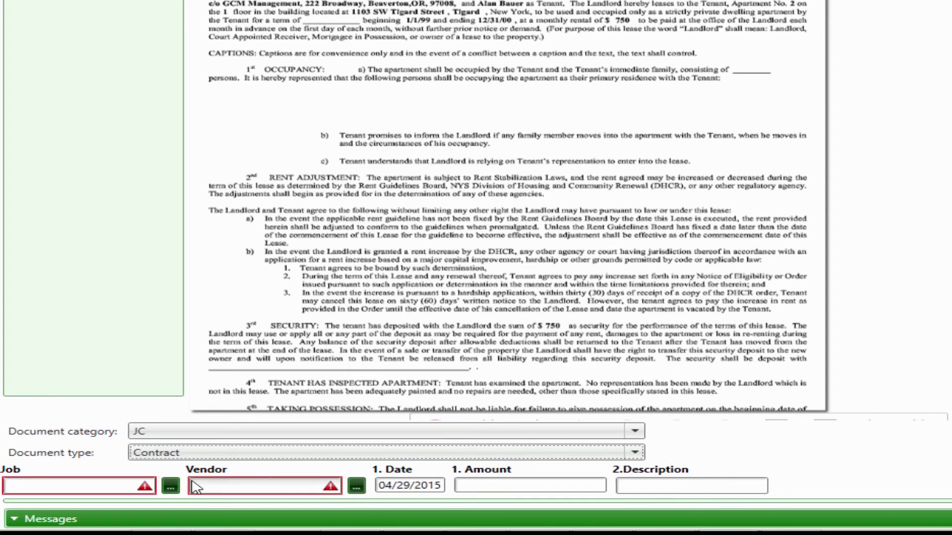
# Step: Give the lease job 03-001 and vendor 100 (A-1 Electric Company), then route it to a new workflow
pyautogui.click(171, 487)
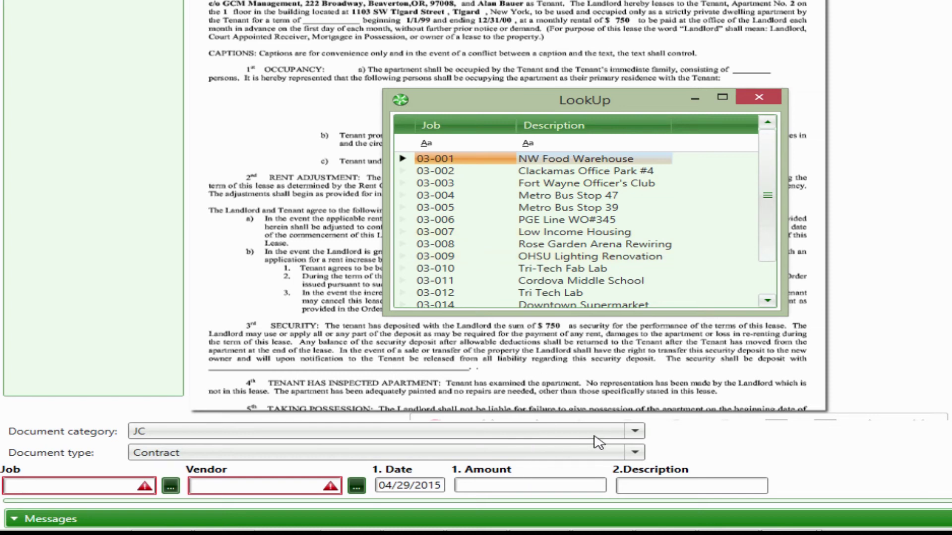
pyautogui.press('Return')
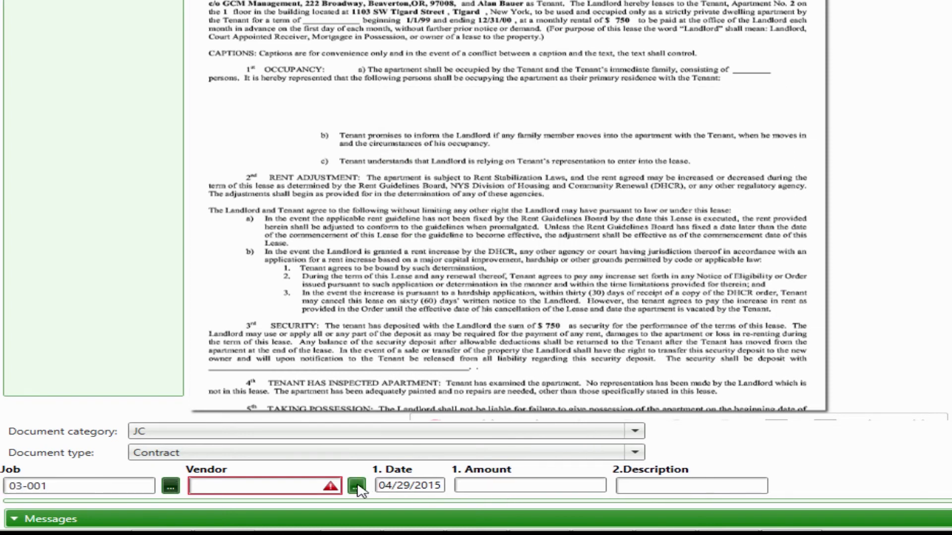
pyautogui.click(357, 488)
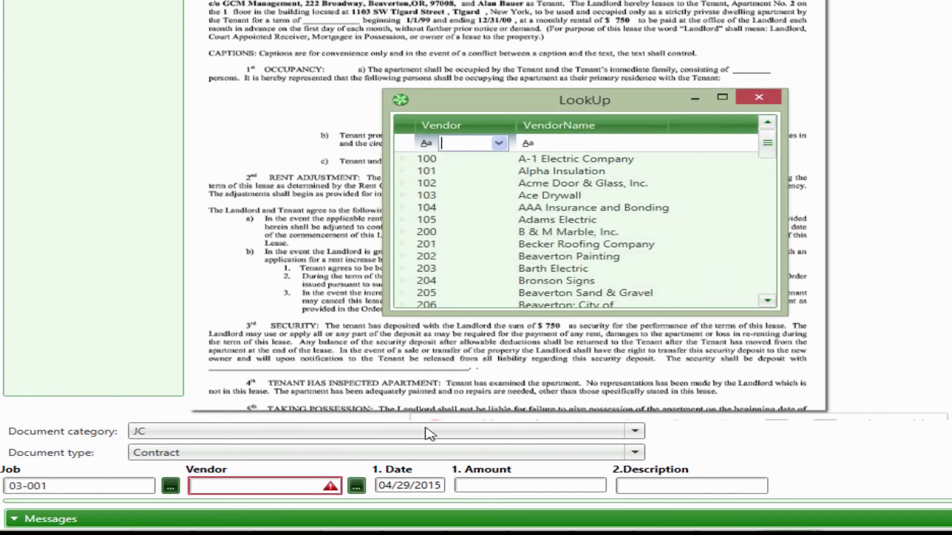
pyautogui.doubleClick(436, 161)
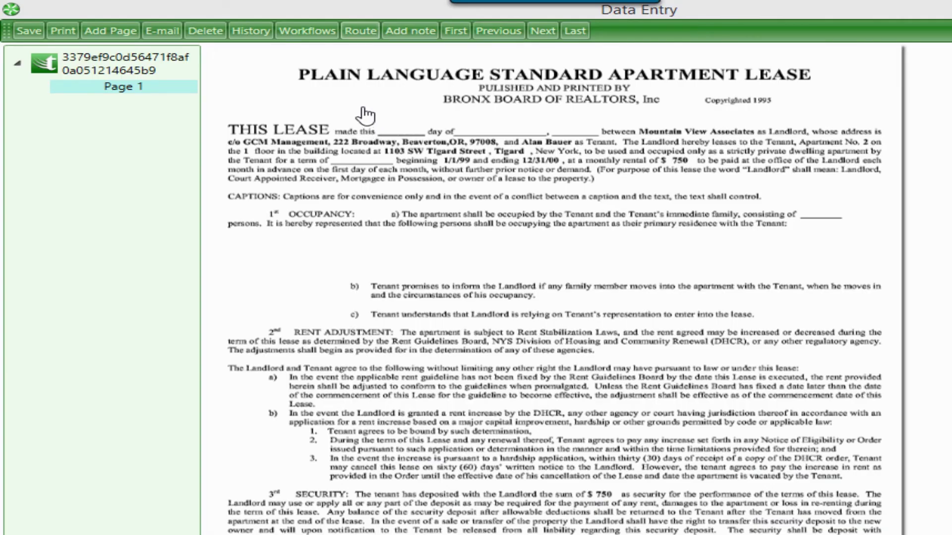
pyautogui.click(361, 34)
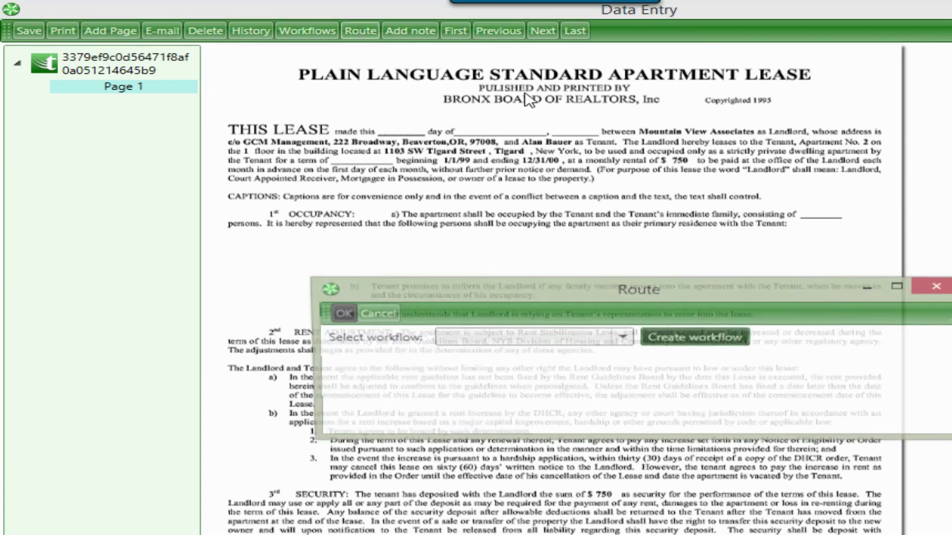
pyautogui.click(678, 339)
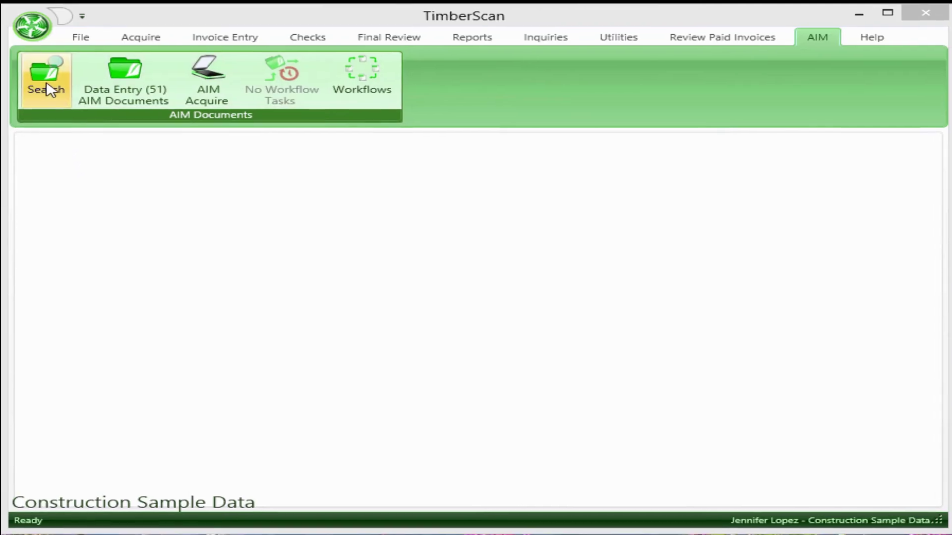
# Step: Search AIM documents by Job 03-001 under category JC and edit the first Contract result
pyautogui.click(45, 92)
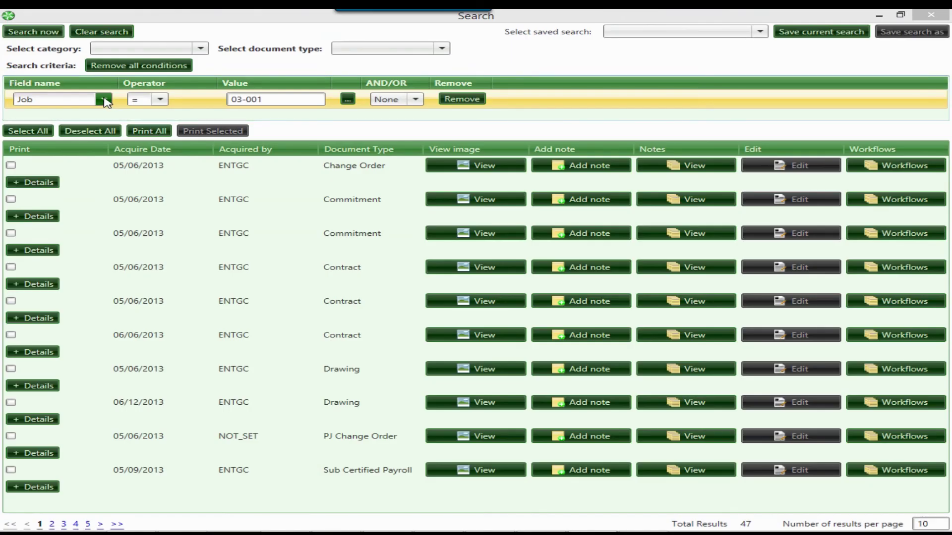
pyautogui.click(105, 100)
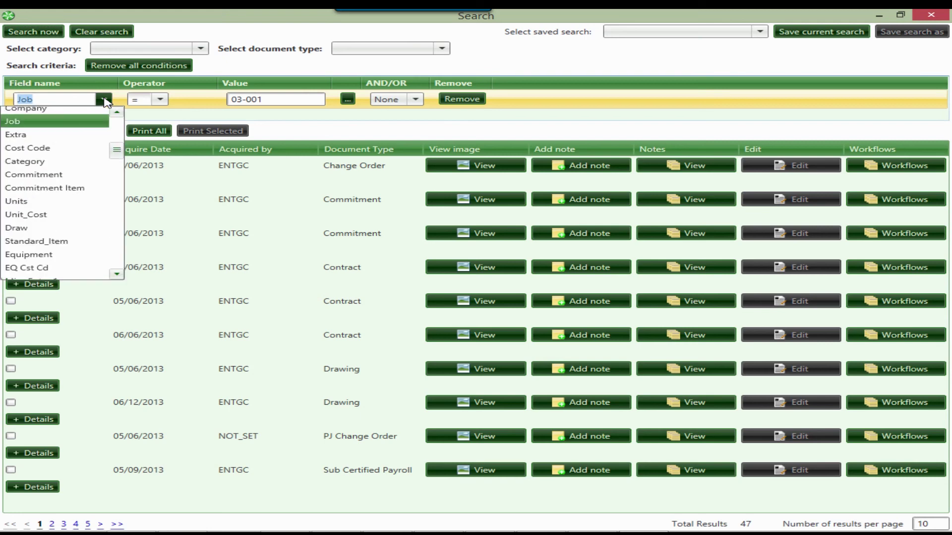
pyautogui.click(84, 122)
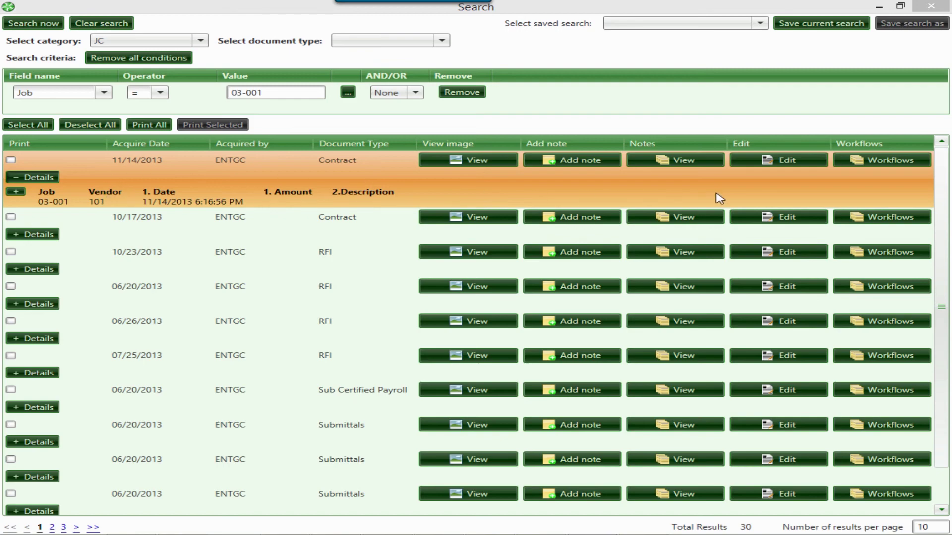
pyautogui.click(804, 163)
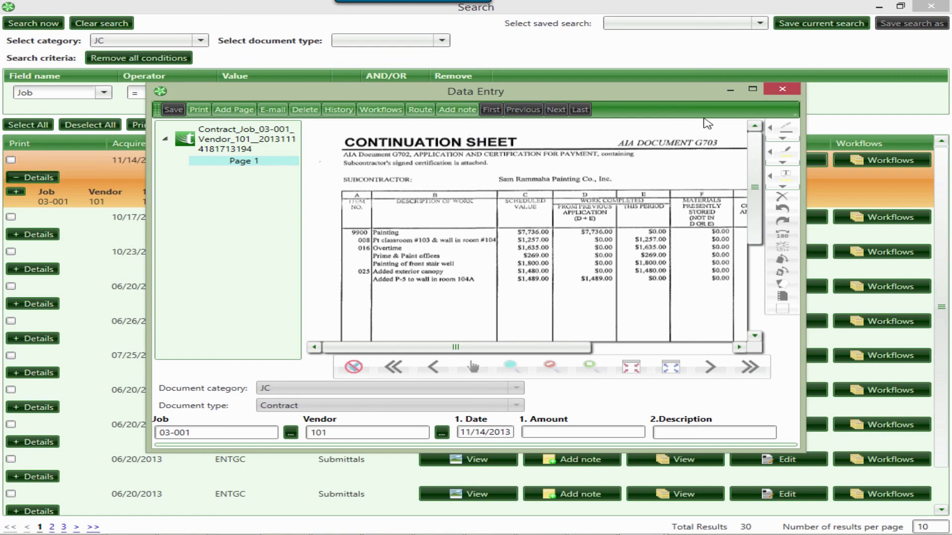
# Step: Maximize the contract's continuation sheet and review its document history
pyautogui.click(752, 89)
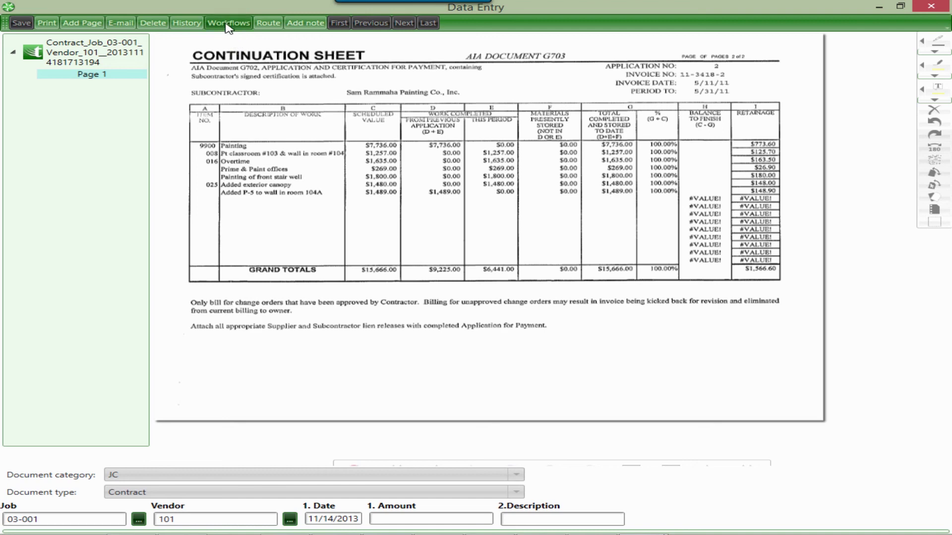
pyautogui.click(186, 23)
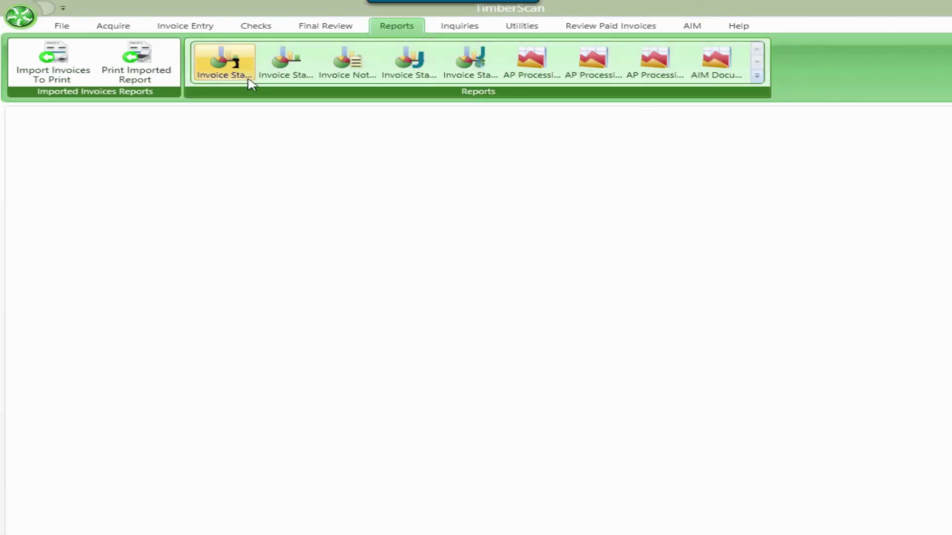
pyautogui.click(248, 79)
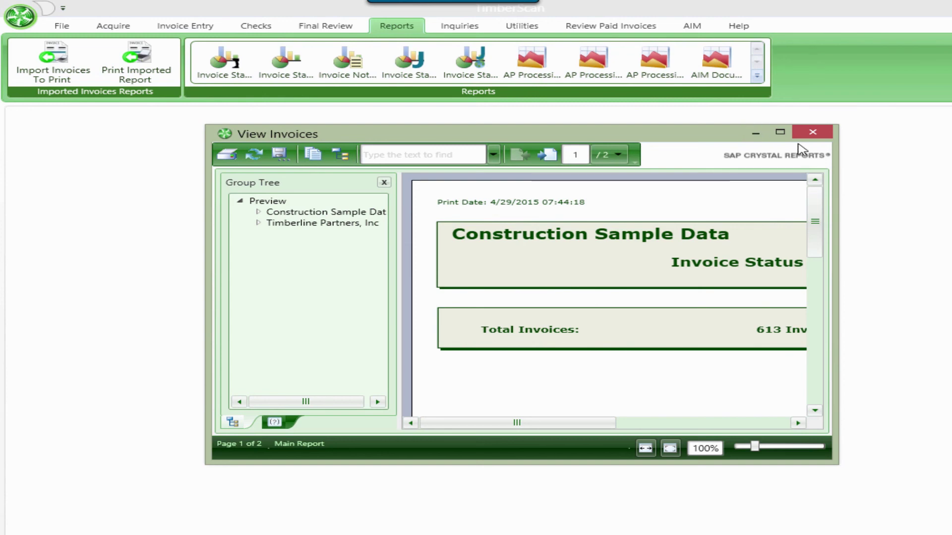
pyautogui.click(780, 132)
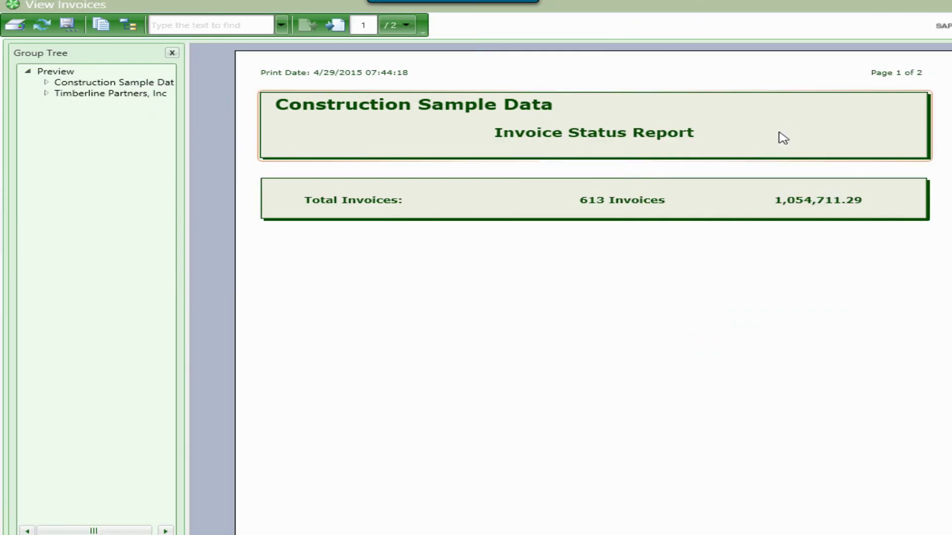
pyautogui.doubleClick(342, 200)
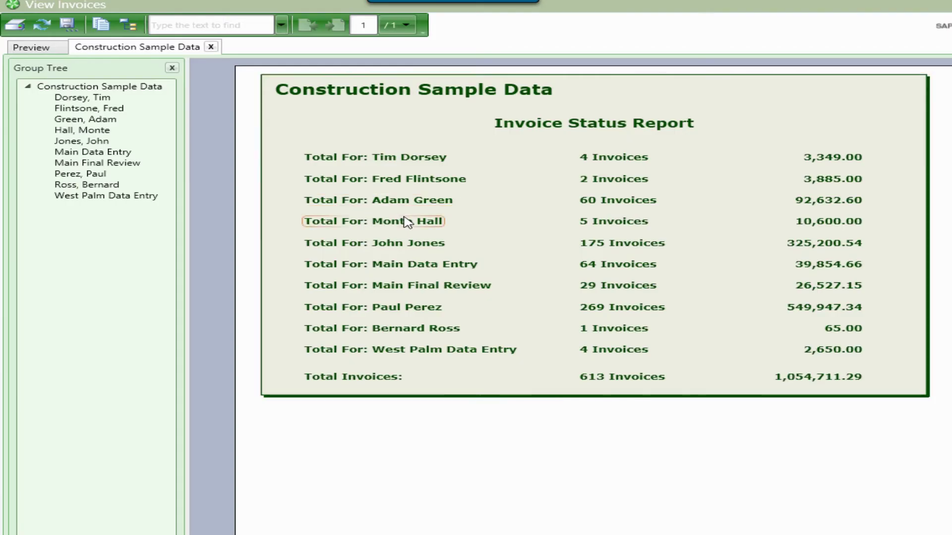
pyautogui.doubleClick(405, 248)
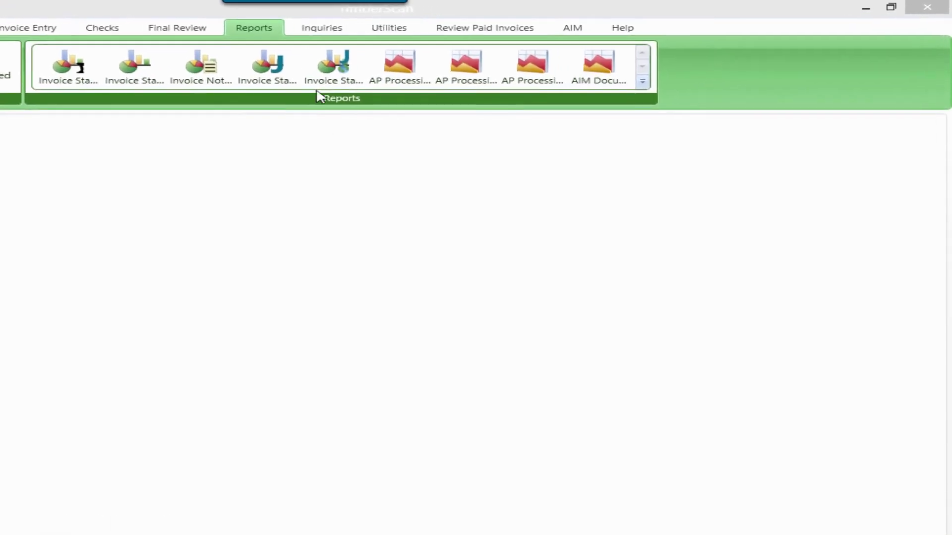
pyautogui.click(322, 32)
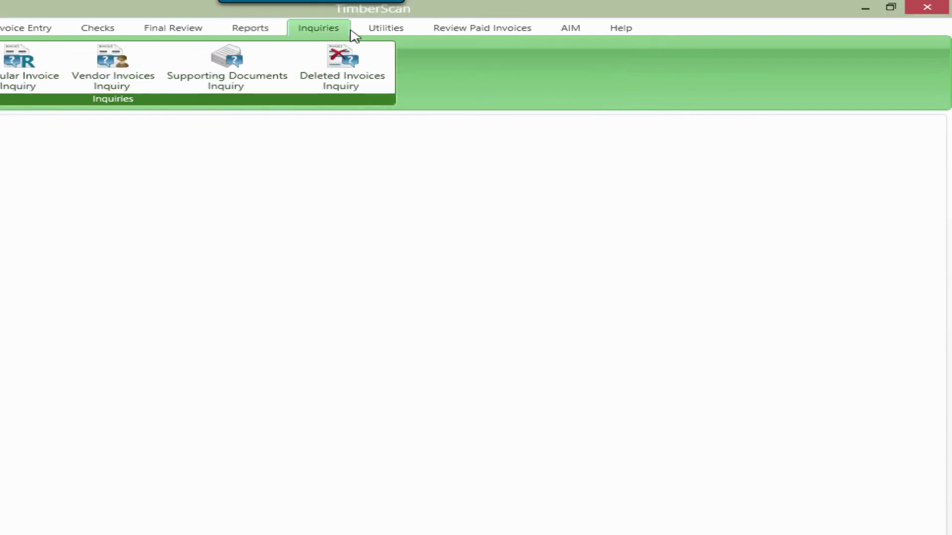
pyautogui.click(389, 31)
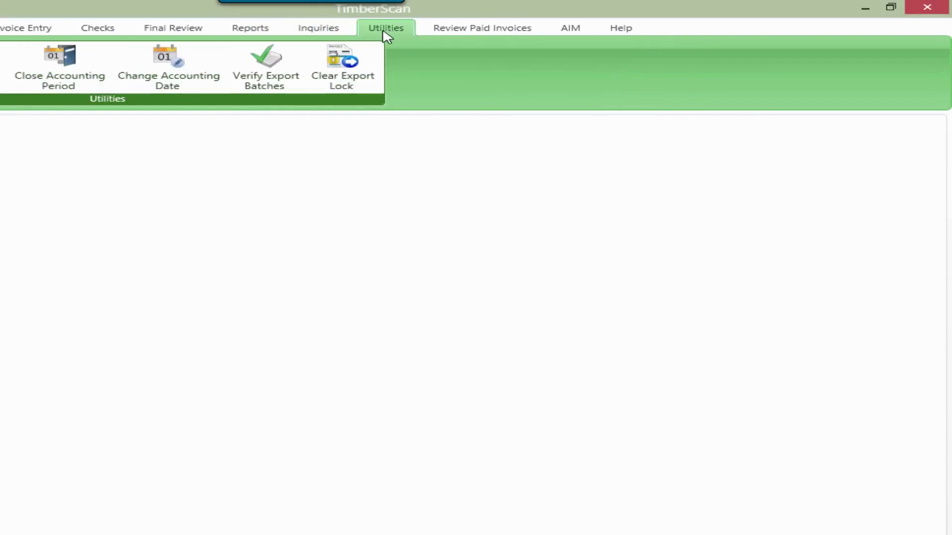